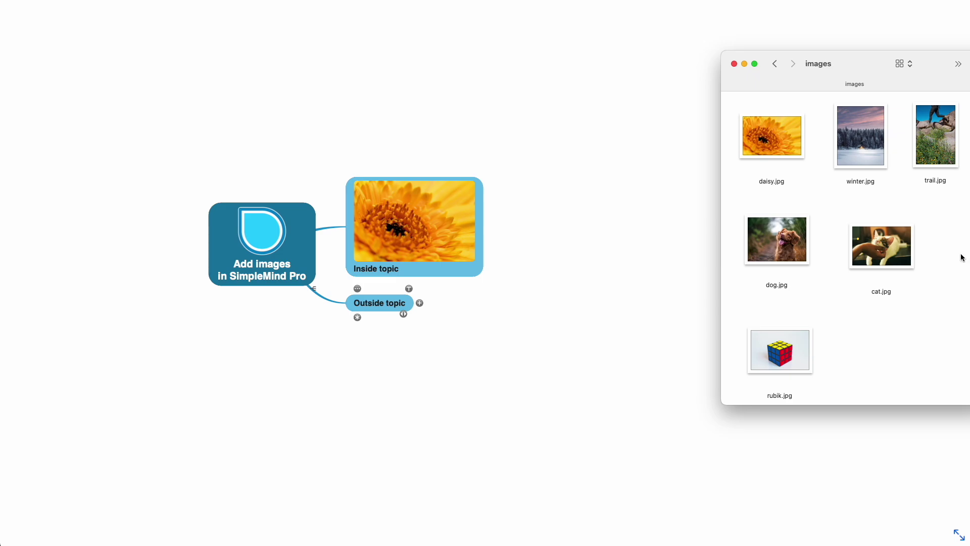
Step: Drop daisy.jpg onto the Outside topic as an image outside its box
drag(784, 136, 398, 301)
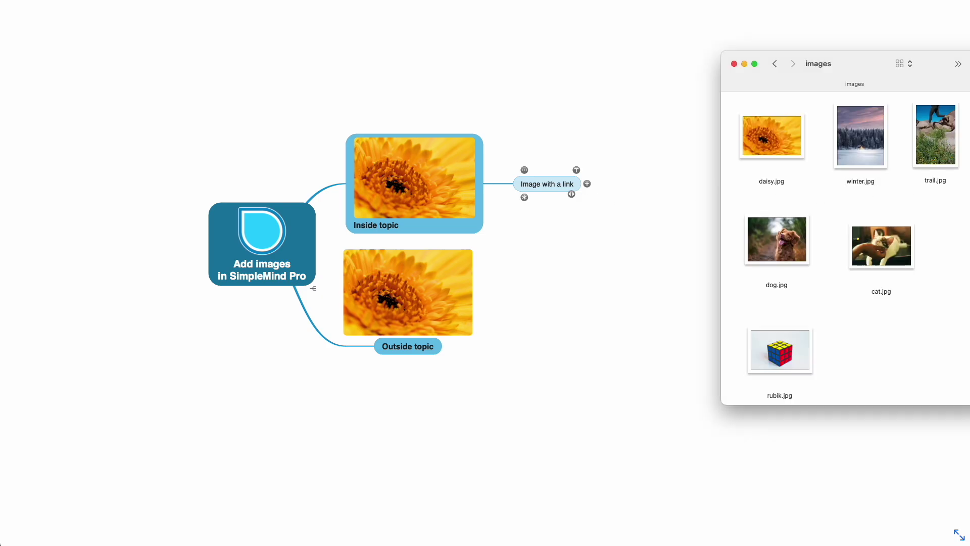
Step: Add winter.jpg to the 'Image with a link' topic as a linked image inside it
drag(861, 144, 560, 192)
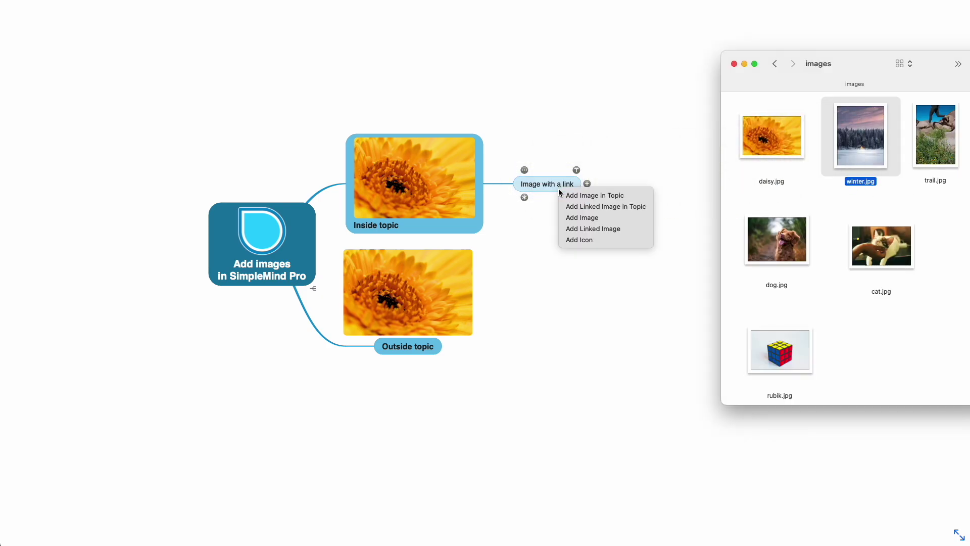
click(593, 207)
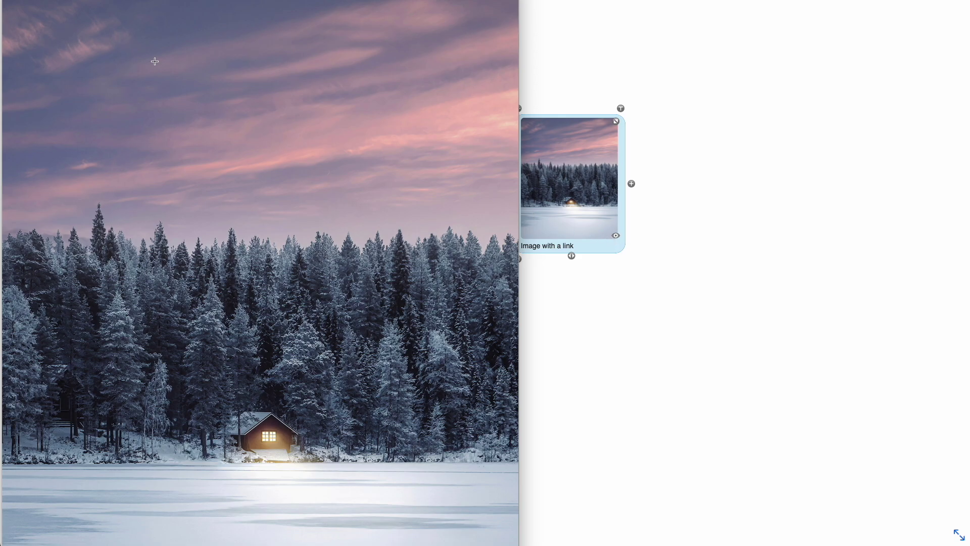
key(Escape)
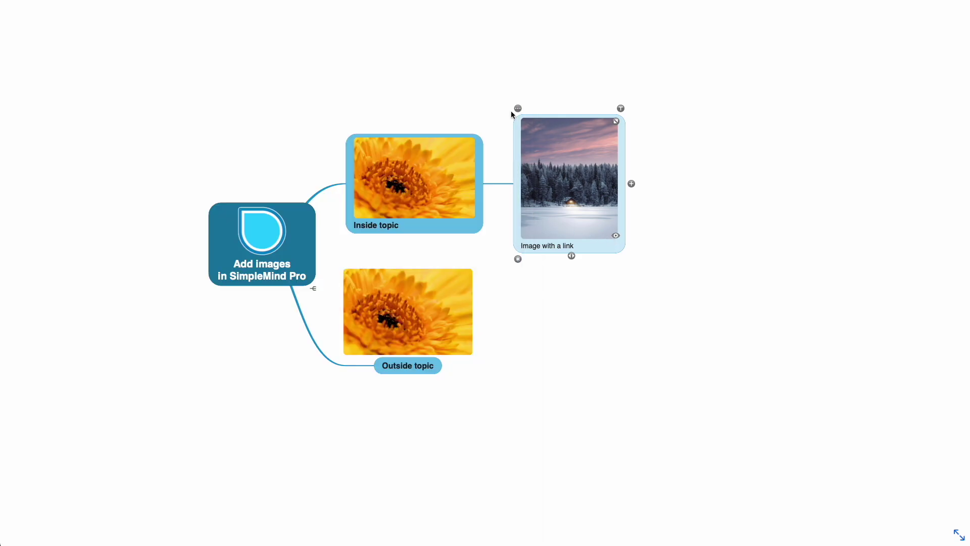
click(517, 107)
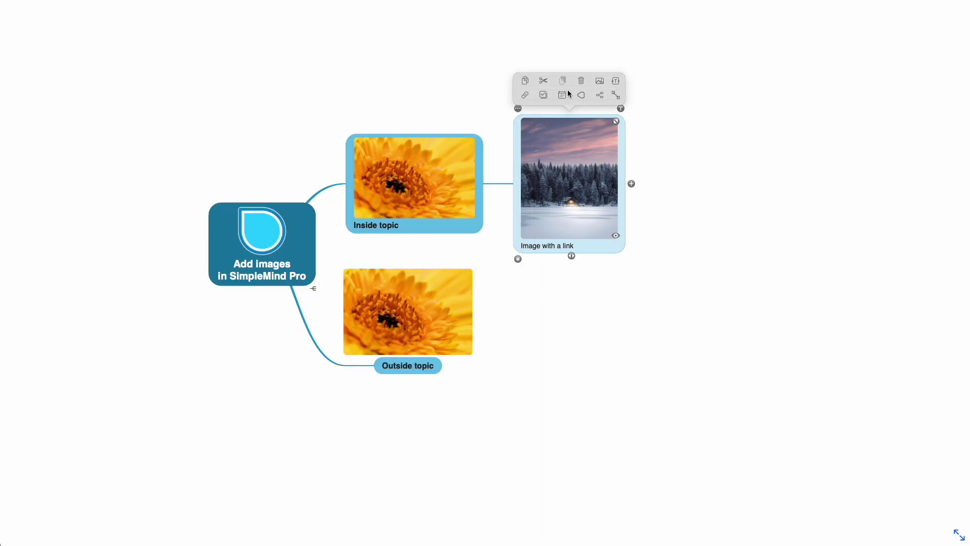
click(599, 80)
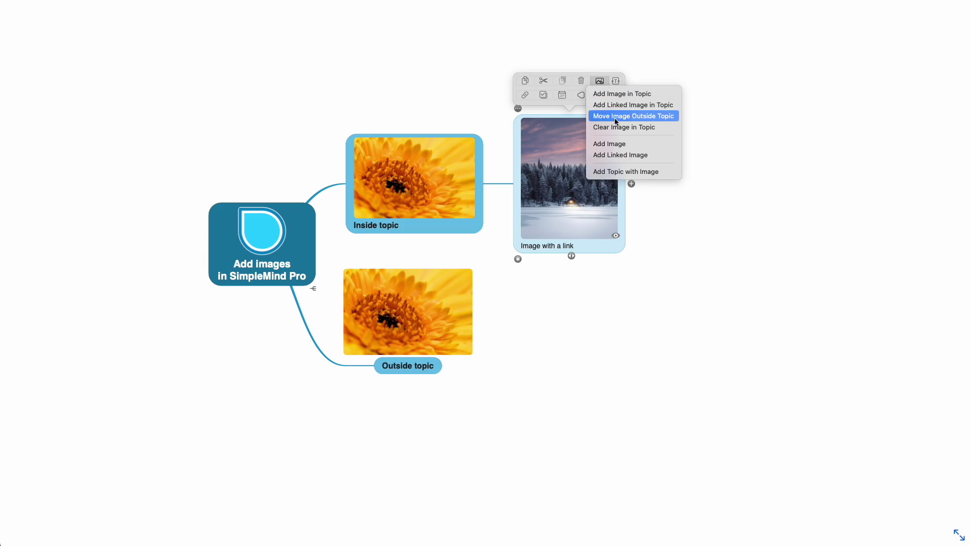
click(620, 116)
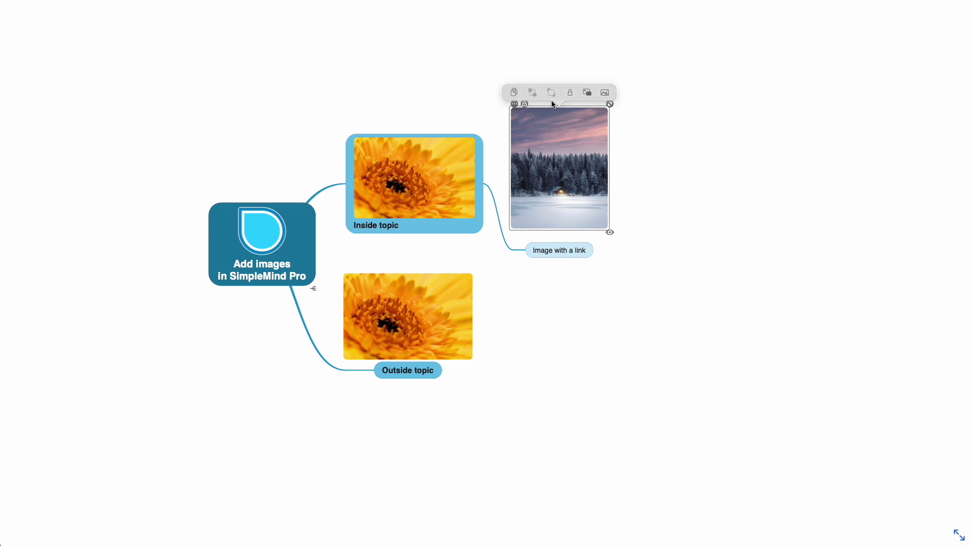
click(587, 93)
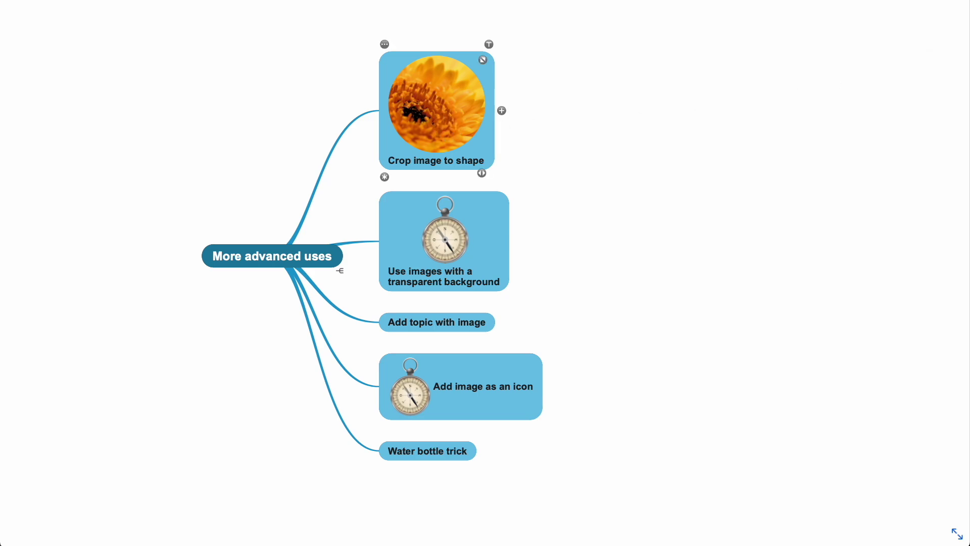
key(super+alt+i)
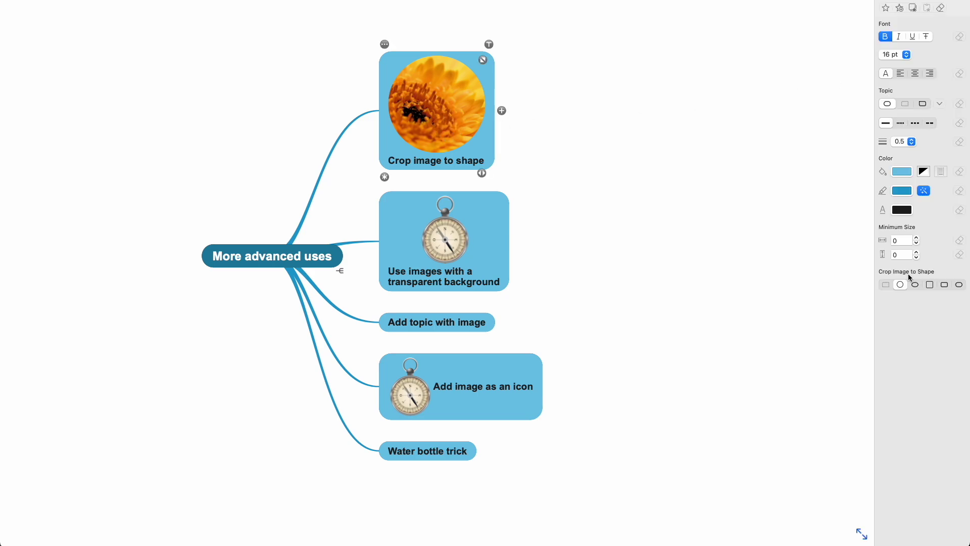
click(914, 284)
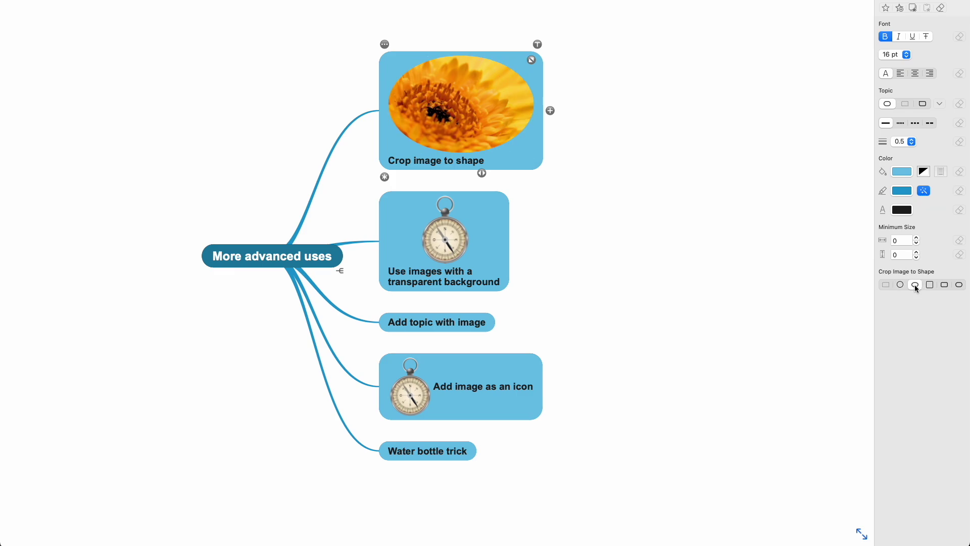
click(929, 285)
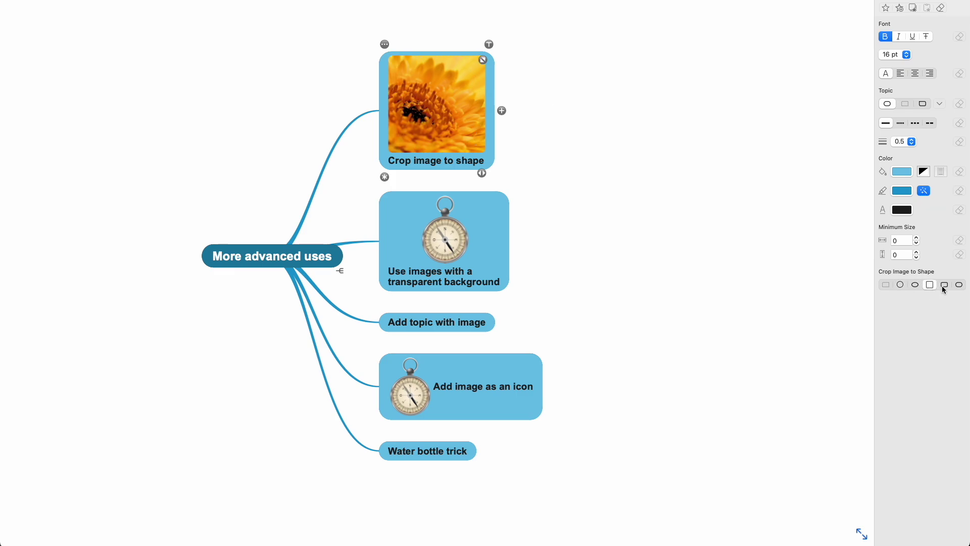
click(943, 285)
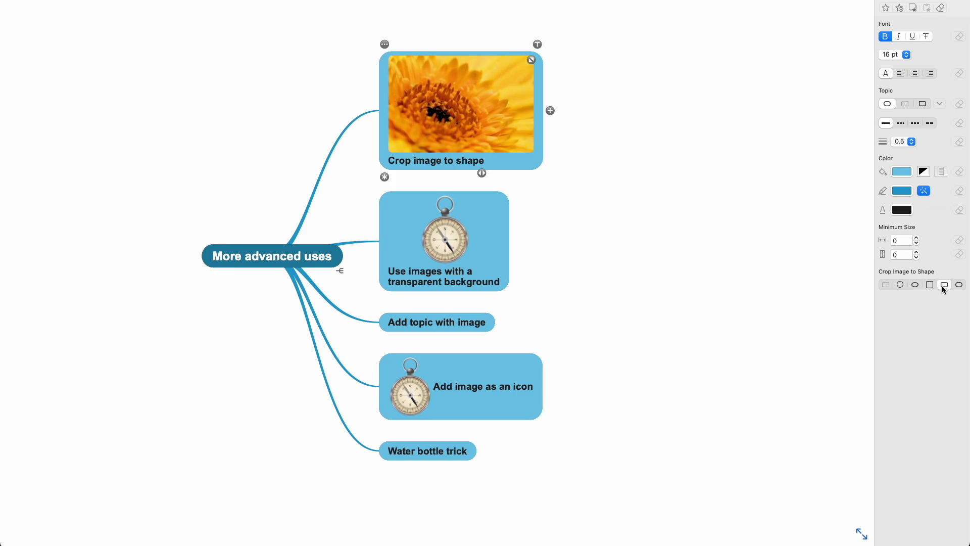
click(900, 284)
key(super+alt+i)
click(438, 240)
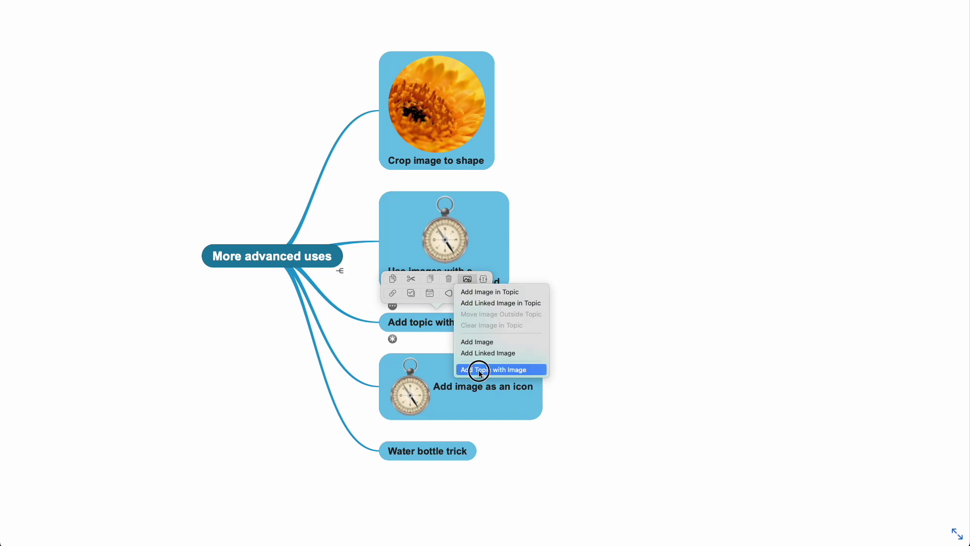
Step: Add a new subtopic under 'Add topic with image' holding the daisy.jpg photo
click(478, 370)
click(539, 233)
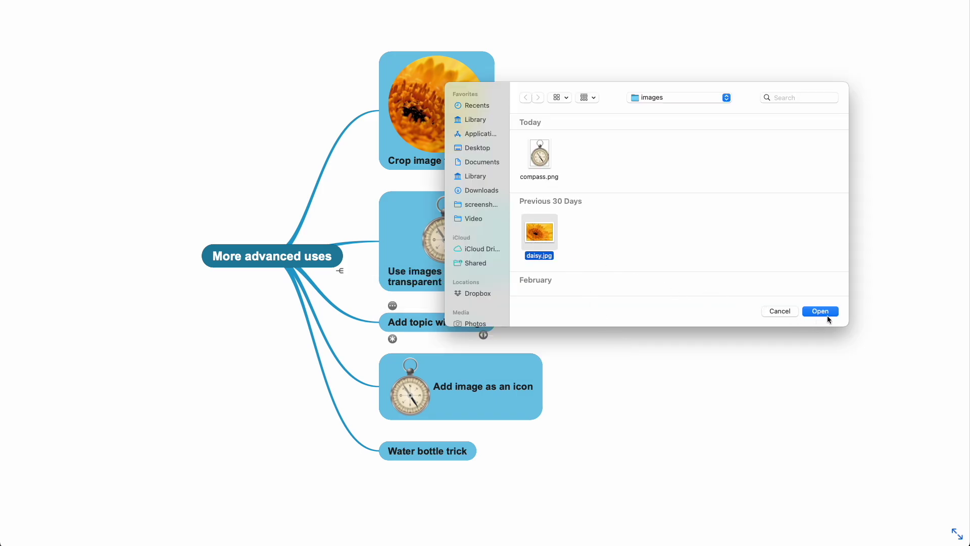
click(826, 313)
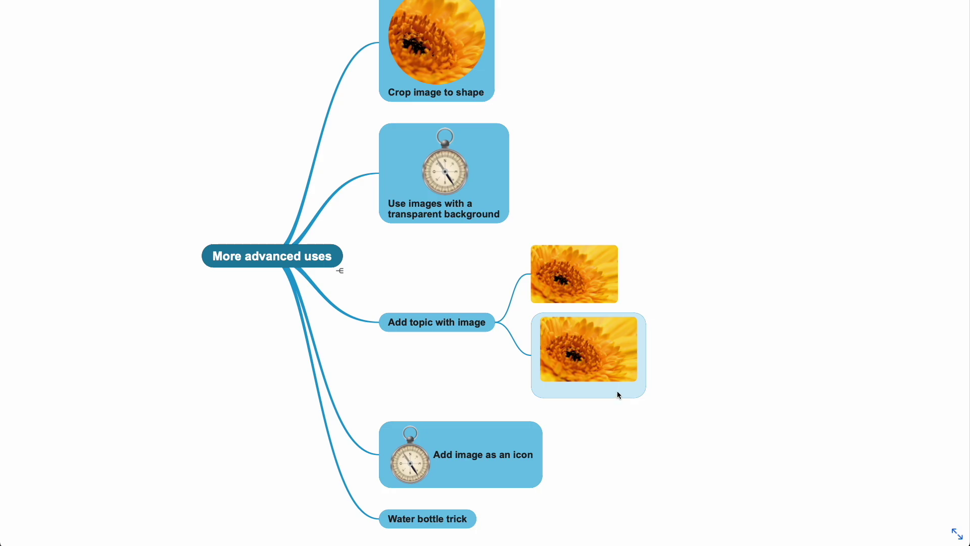
Step: Add a 'test' subtopic to 'Add image as an icon' and drop daisy.jpg onto it as an icon
mouse_move(609, 355)
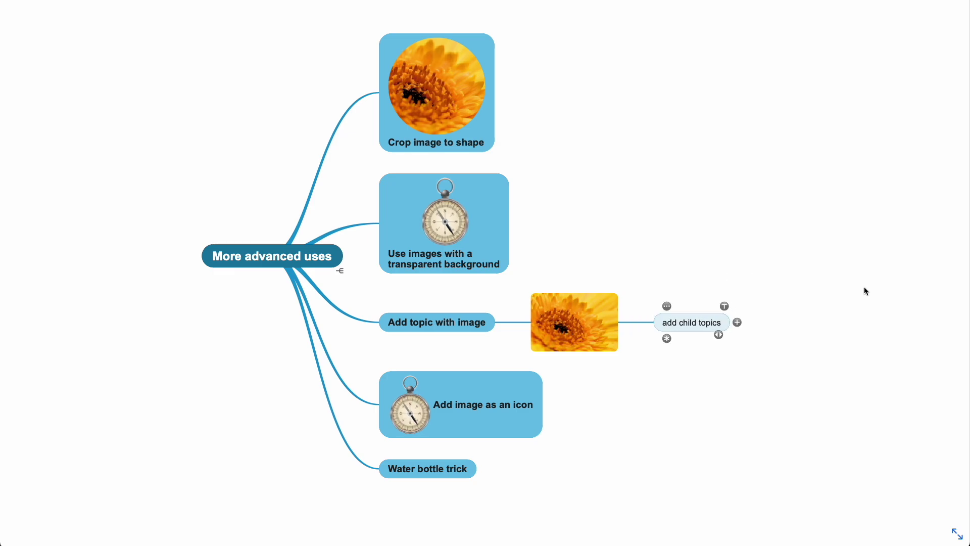
click(549, 406)
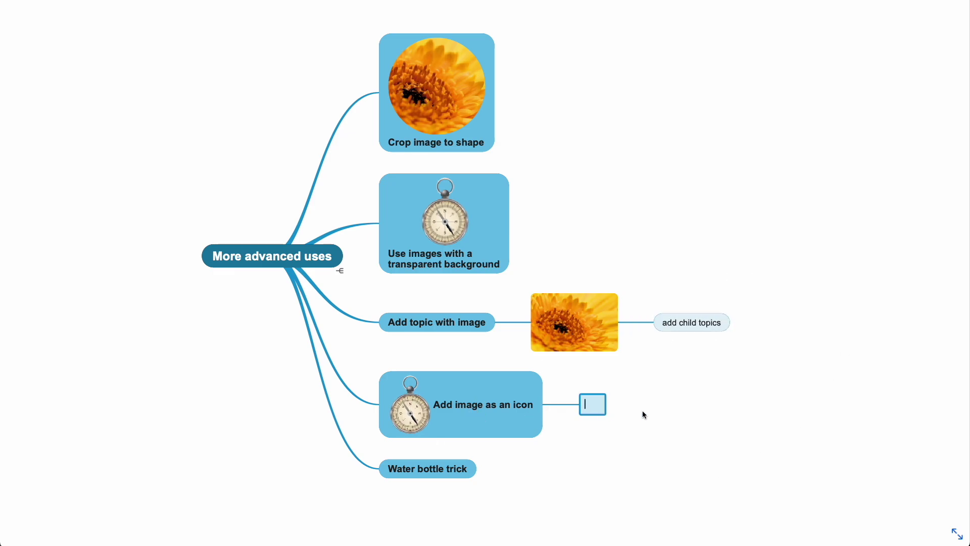
text(test)
key(Return)
key(super+Tab)
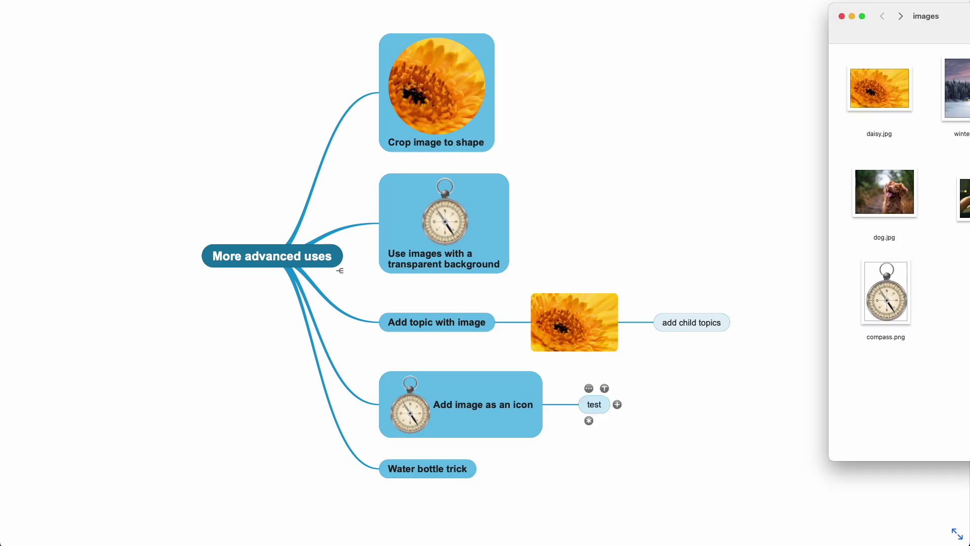
drag(884, 92, 599, 411)
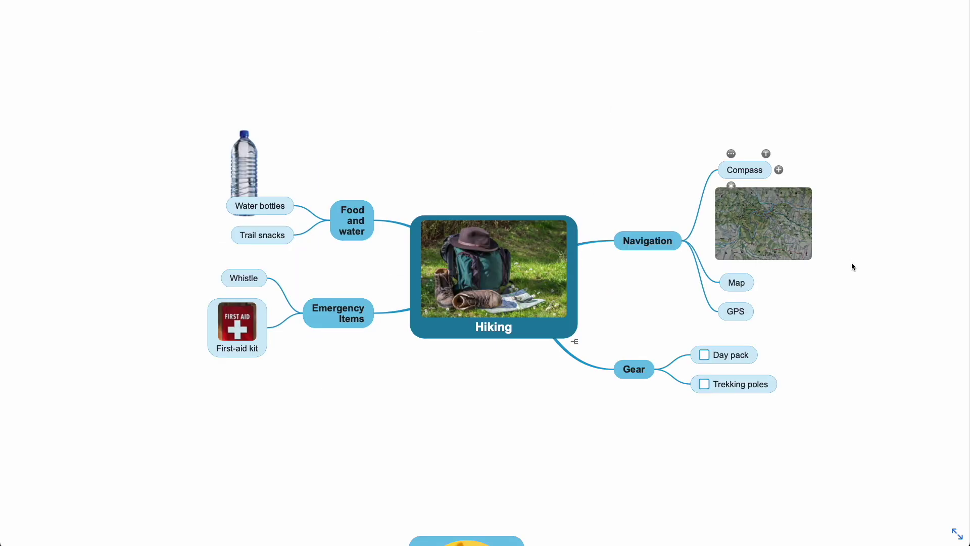
Step: Drag the map picture from under Compass across Navigation onto the Map topic
click(750, 253)
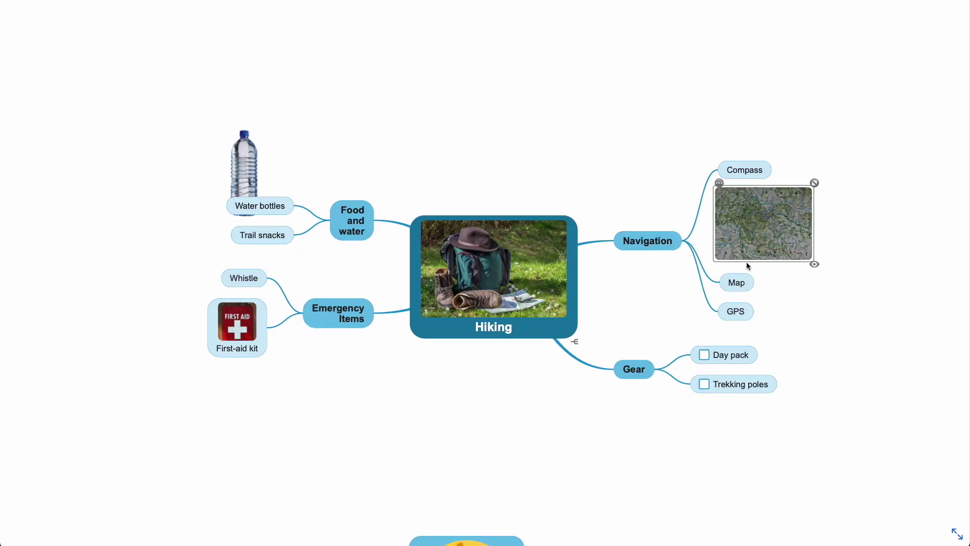
drag(746, 261, 814, 226)
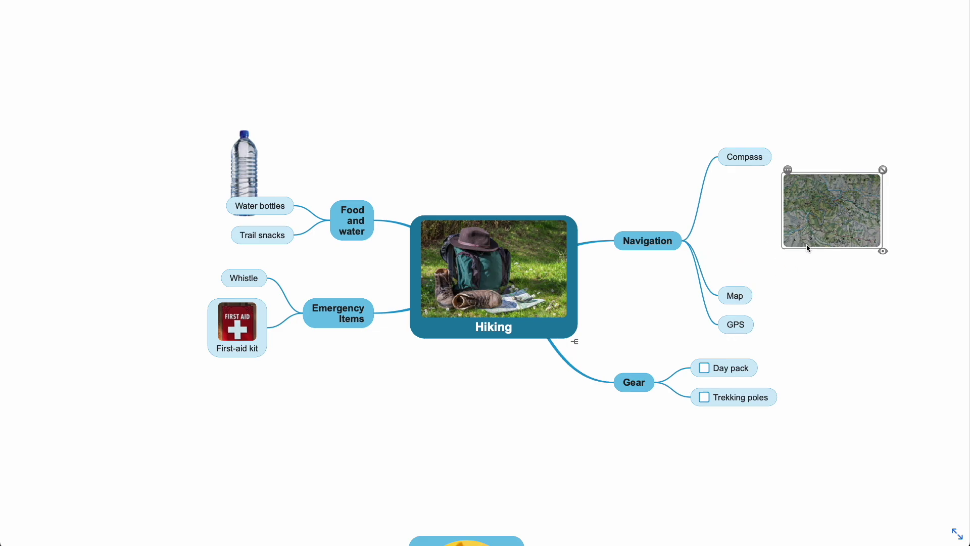
drag(807, 246, 646, 222)
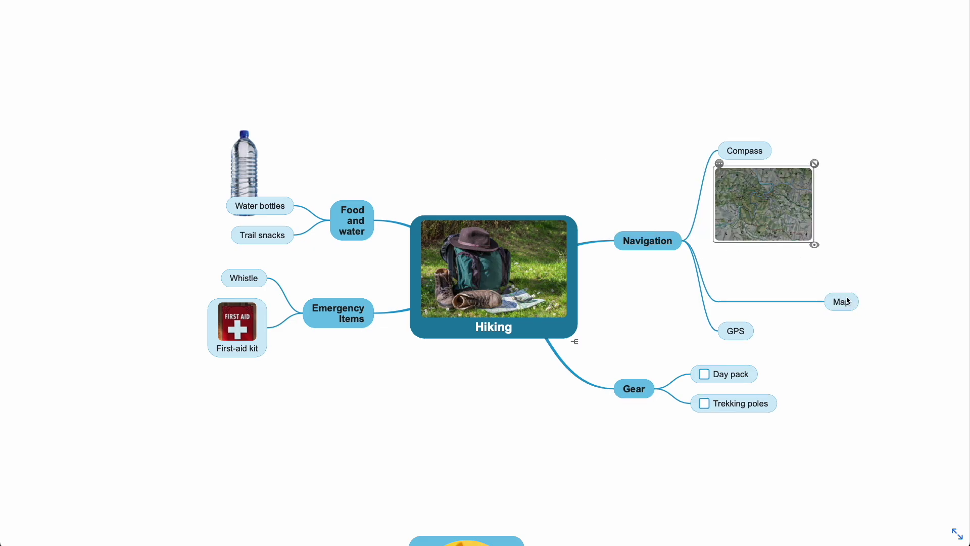
drag(776, 224, 943, 315)
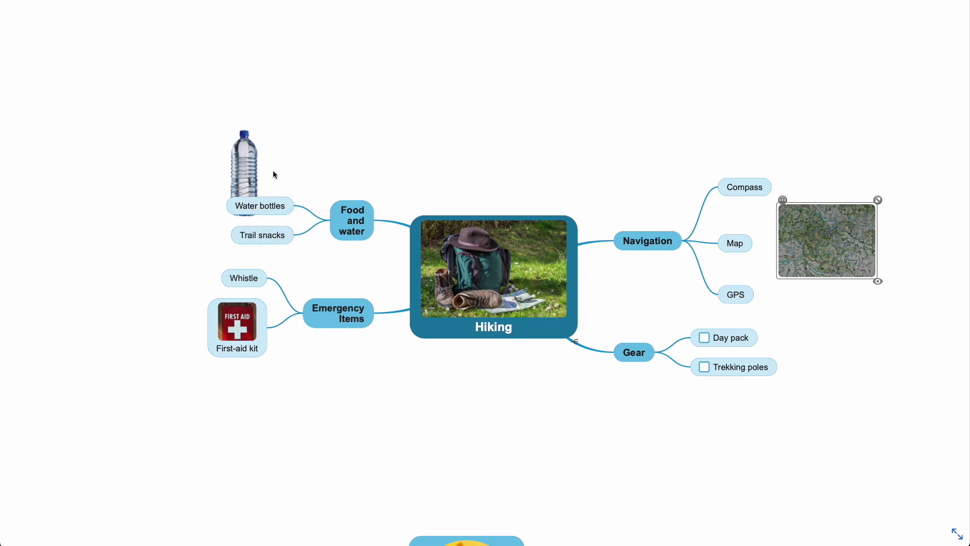
Step: Return the water bottle picture beside Water bottles and drop the map picture onto the Map topic
drag(242, 171, 416, 134)
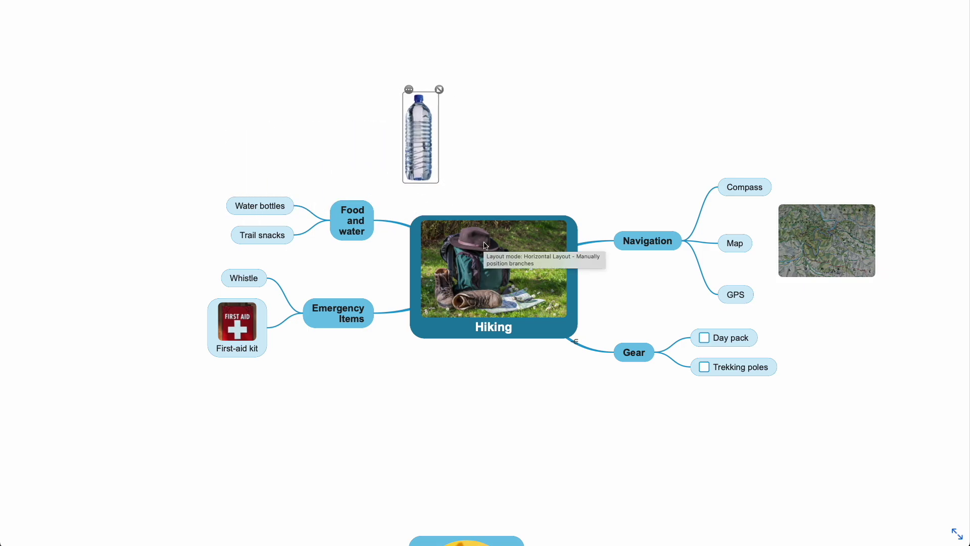
drag(419, 119, 252, 178)
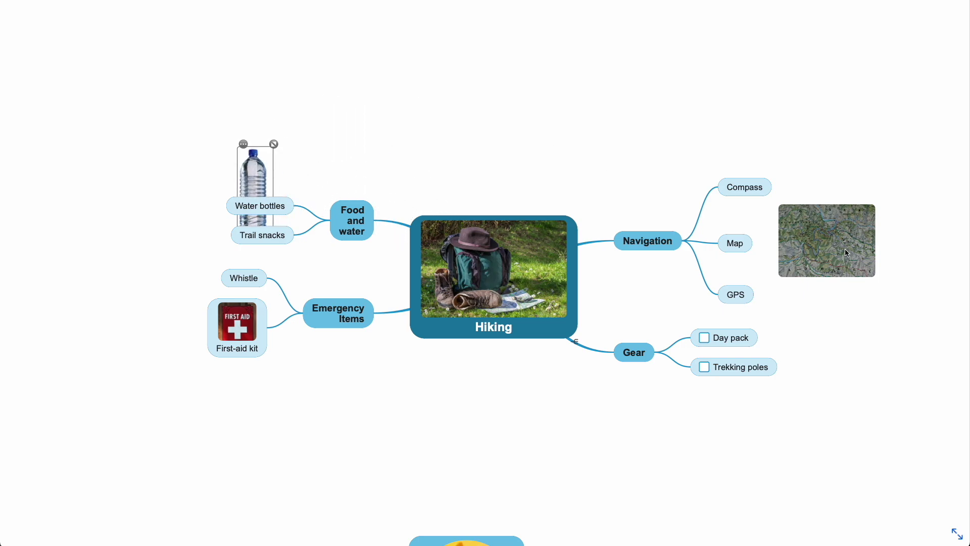
drag(847, 252, 574, 232)
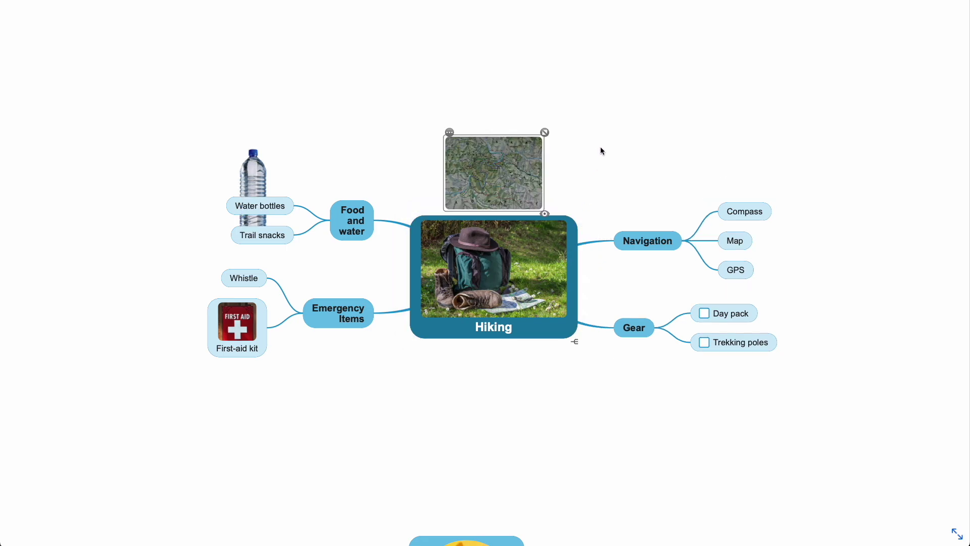
drag(483, 169, 753, 208)
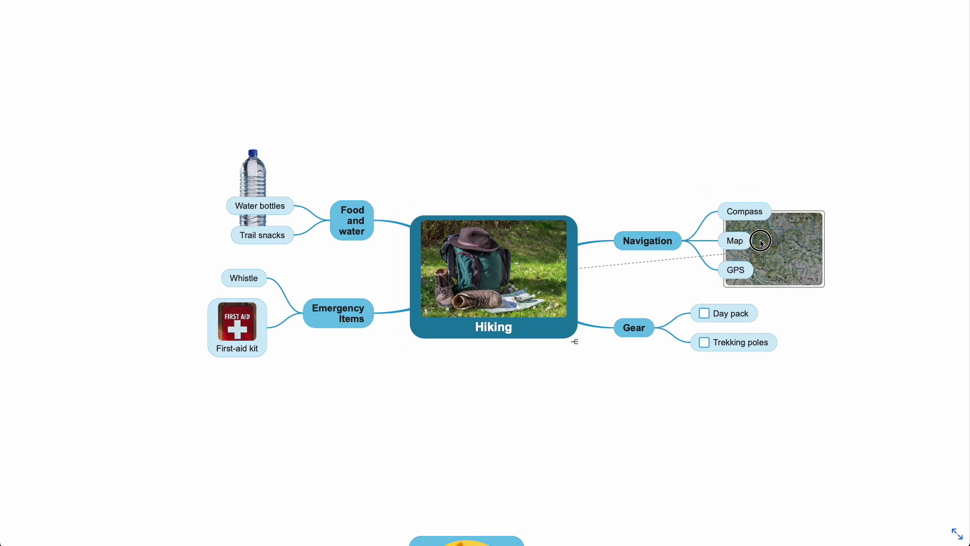
click(836, 151)
drag(814, 261, 735, 242)
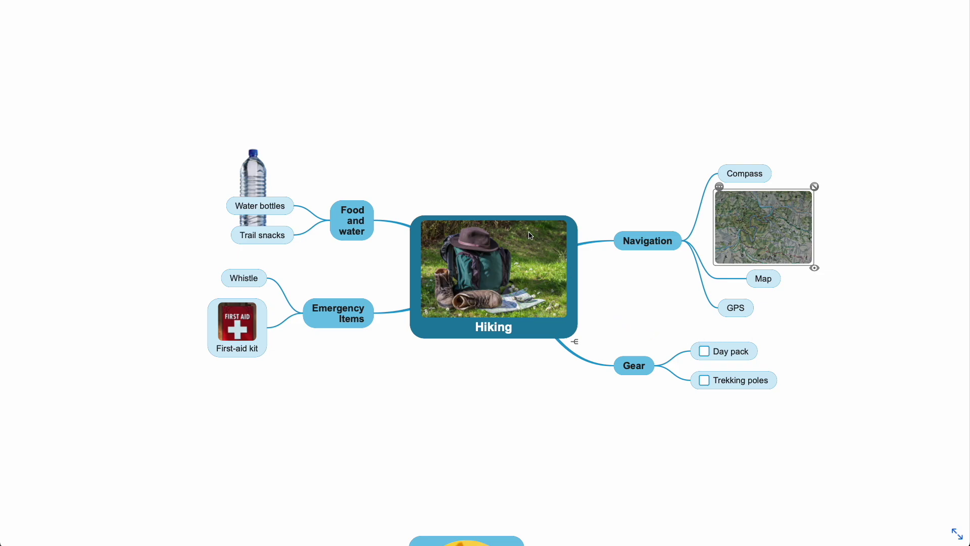
click(502, 231)
Step: Apply the From Parent (Free Form Layout) mode to the Hiking topic
click(415, 208)
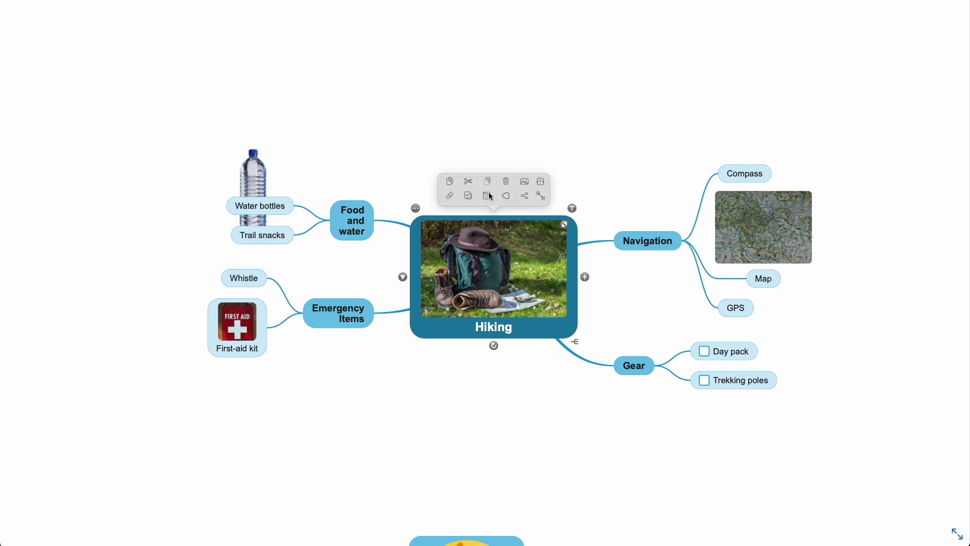
click(529, 197)
click(574, 127)
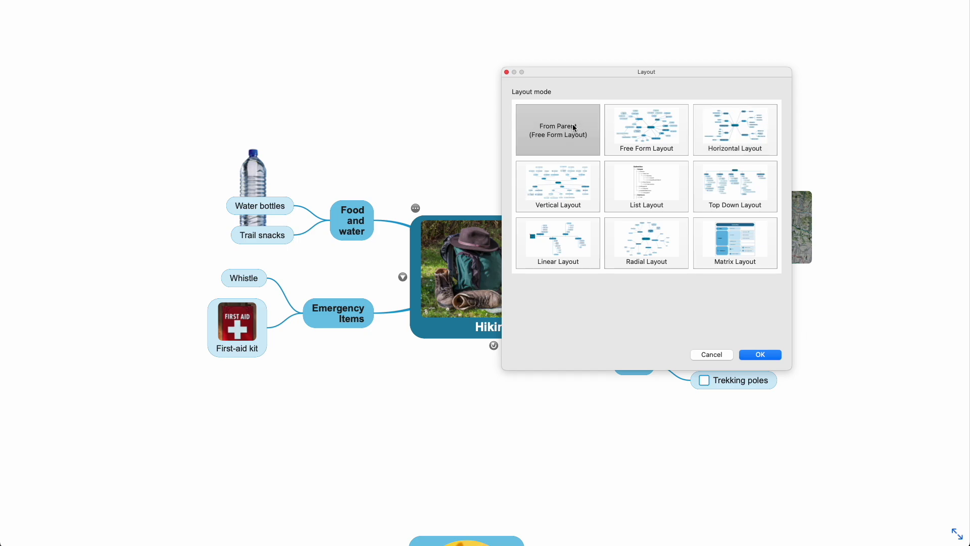
click(758, 355)
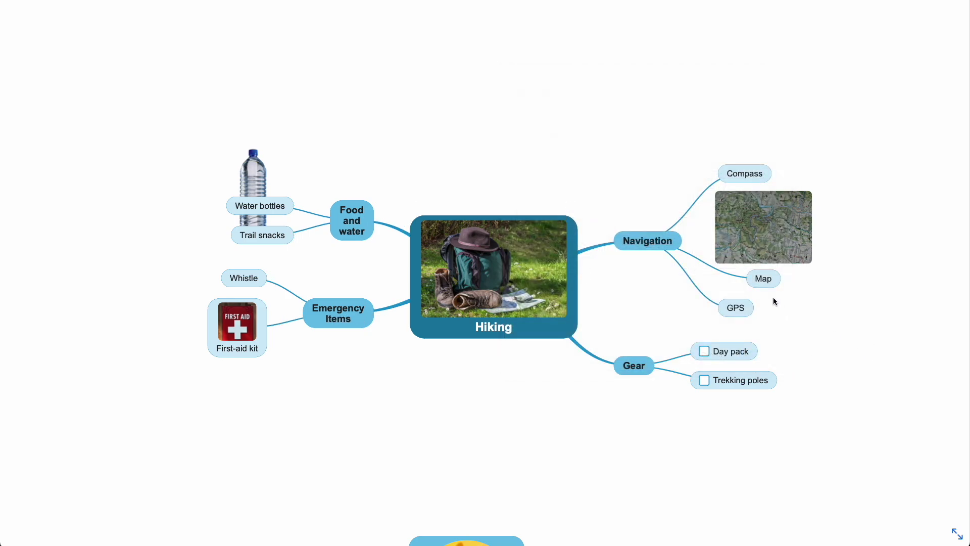